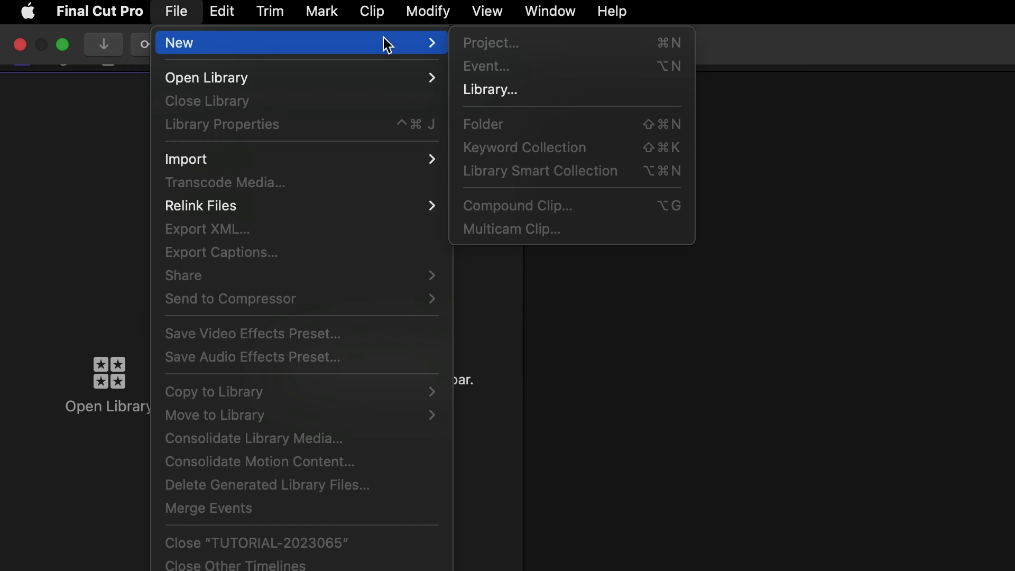
# - Create a Wide Gamut HDR library and import the HDR FOOTAGE and SDR Footage folders
pyautogui.click(519, 93)
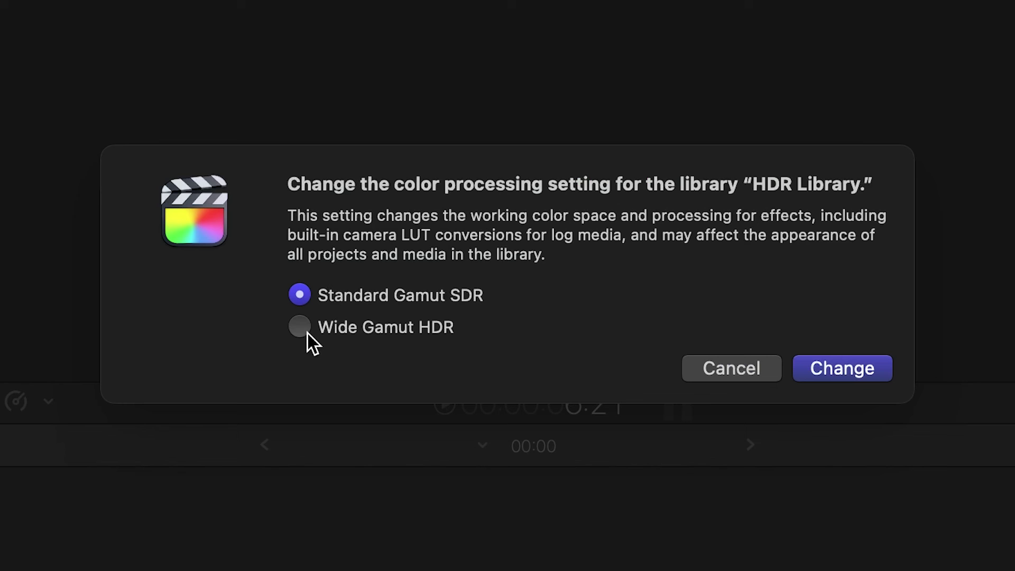
pyautogui.click(301, 328)
pyautogui.click(848, 366)
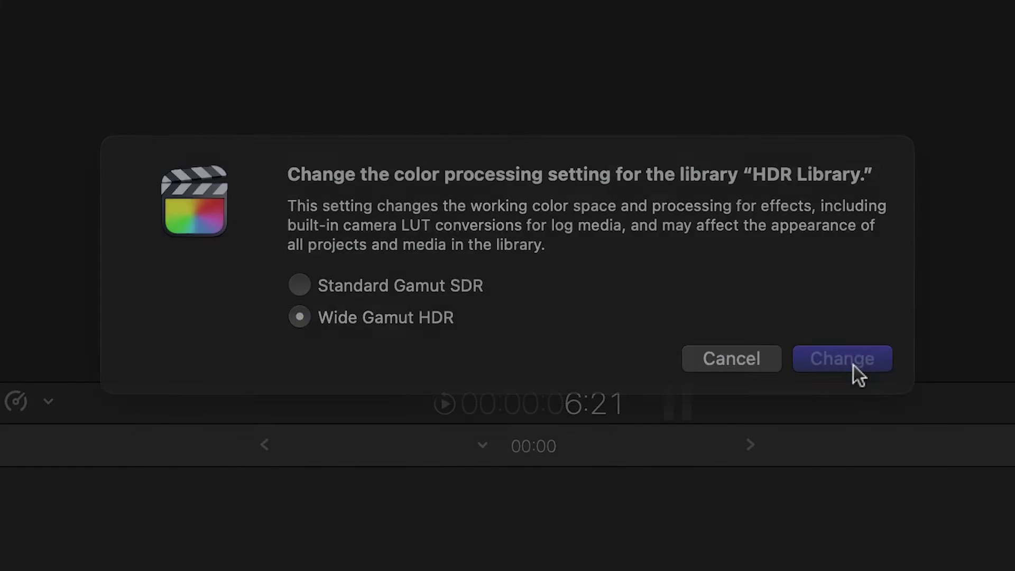
pyautogui.moveTo(147, 163); pyautogui.dragTo(58, 102)
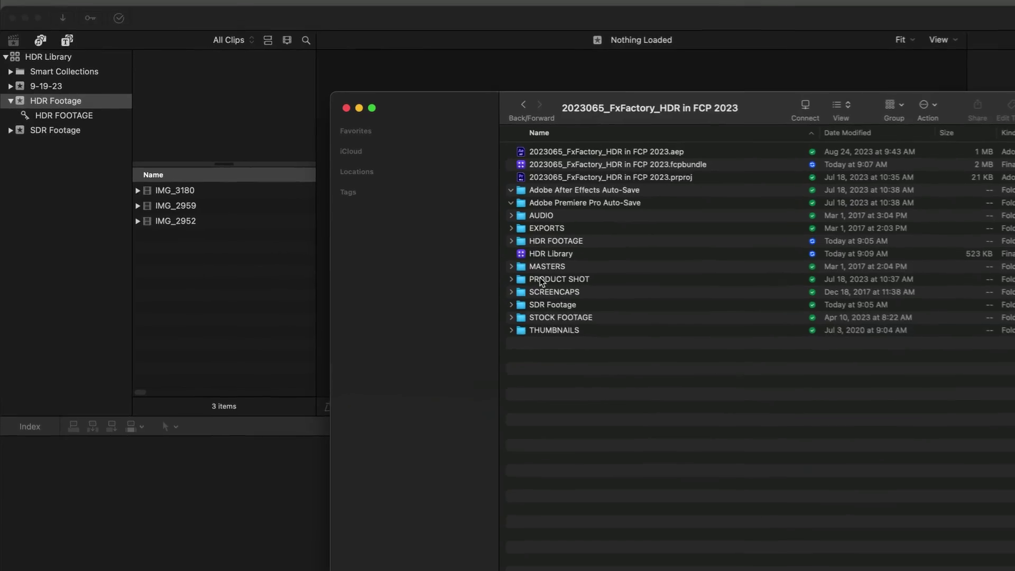
pyautogui.moveTo(549, 304); pyautogui.dragTo(58, 131)
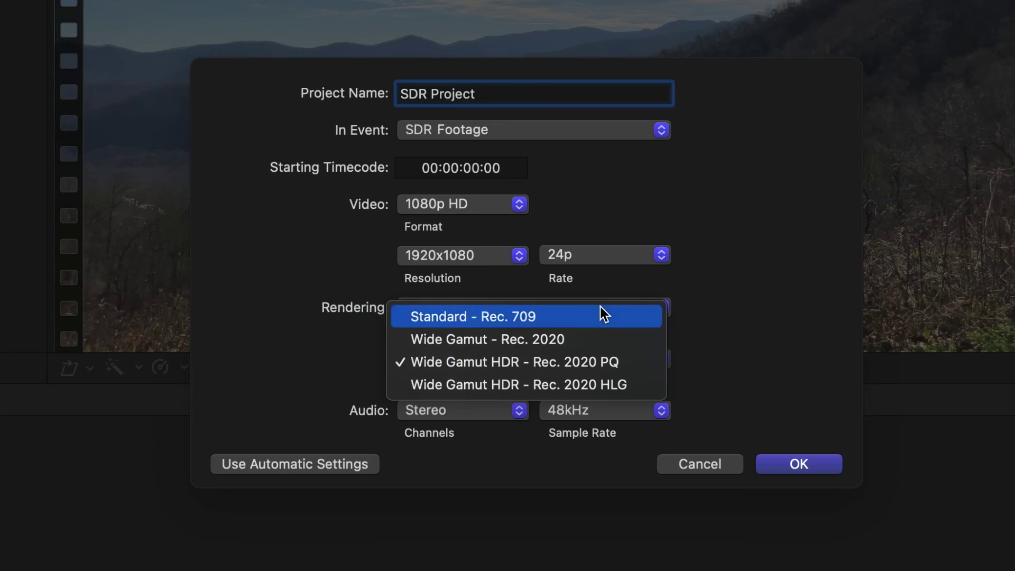
# - Set the SDR Project to Standard Rec. 709, add the clips, and disable Color Conform for IMG_3180
pyautogui.click(601, 308)
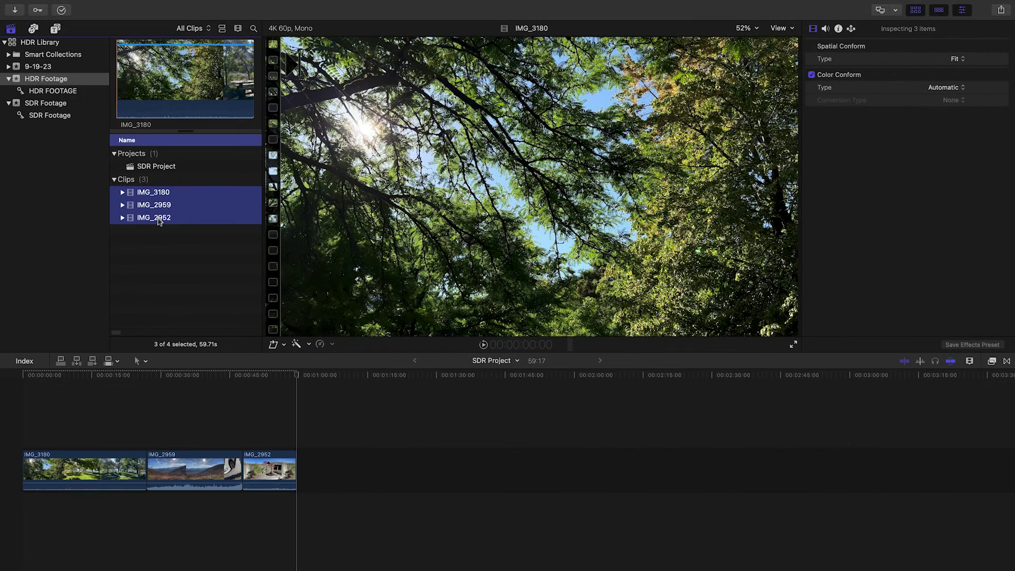
pyautogui.press('super+a')
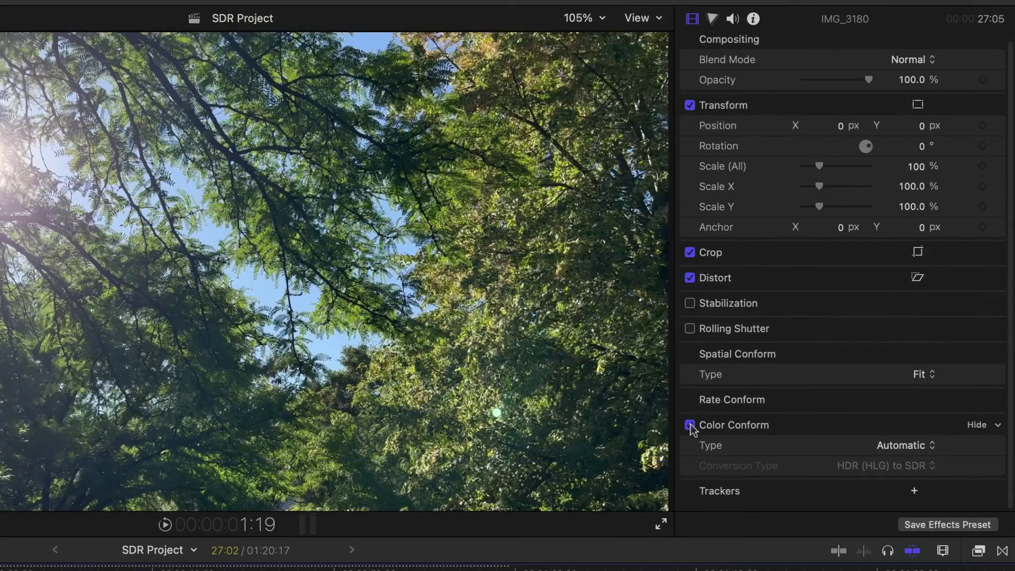
pyautogui.click(690, 425)
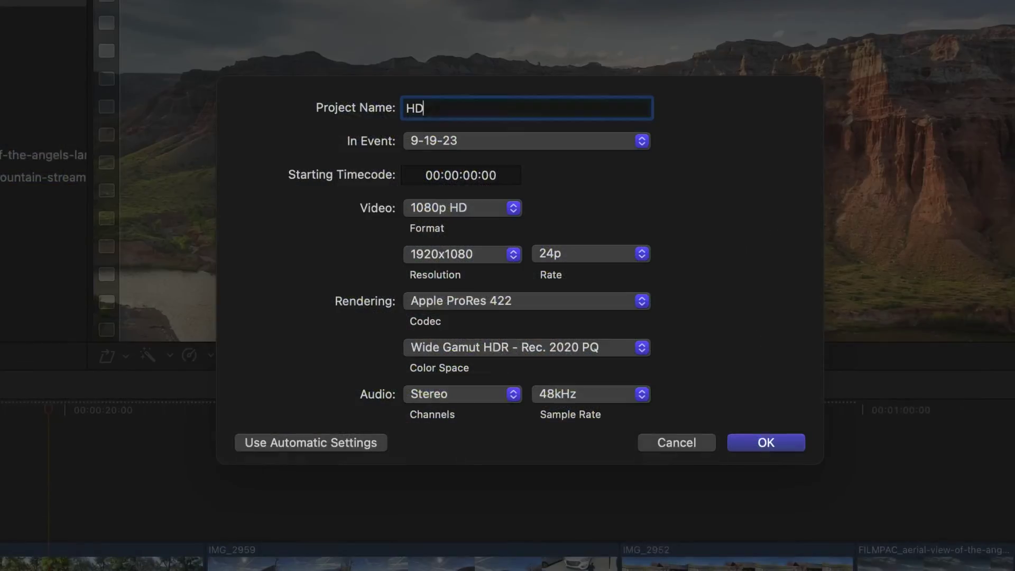
# - Create 'HDR Project' in 1080p HD with the Wide Gamut HDR - Rec. 2020 HLG color space
pyautogui.write('R Project')
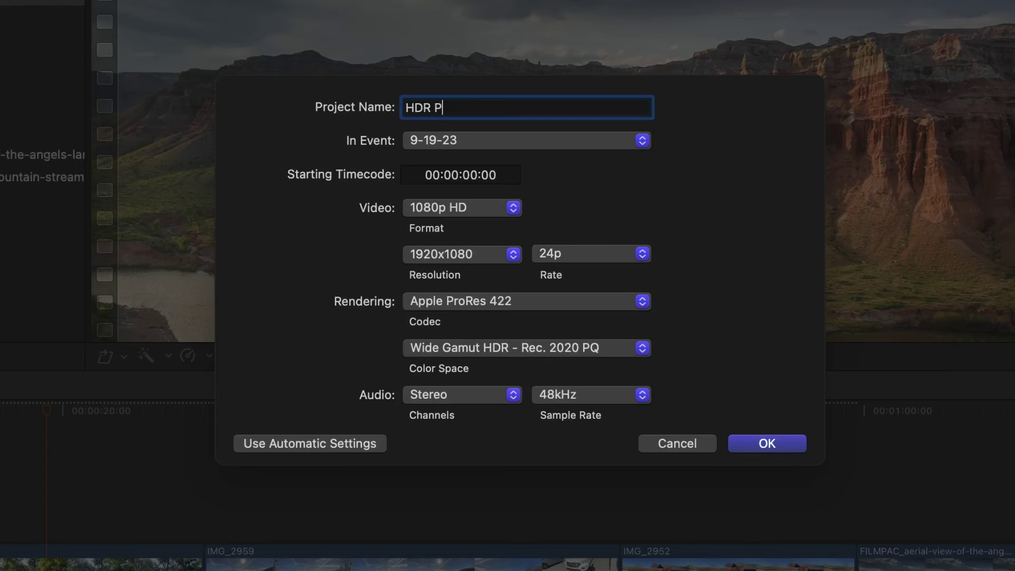
pyautogui.click(452, 207)
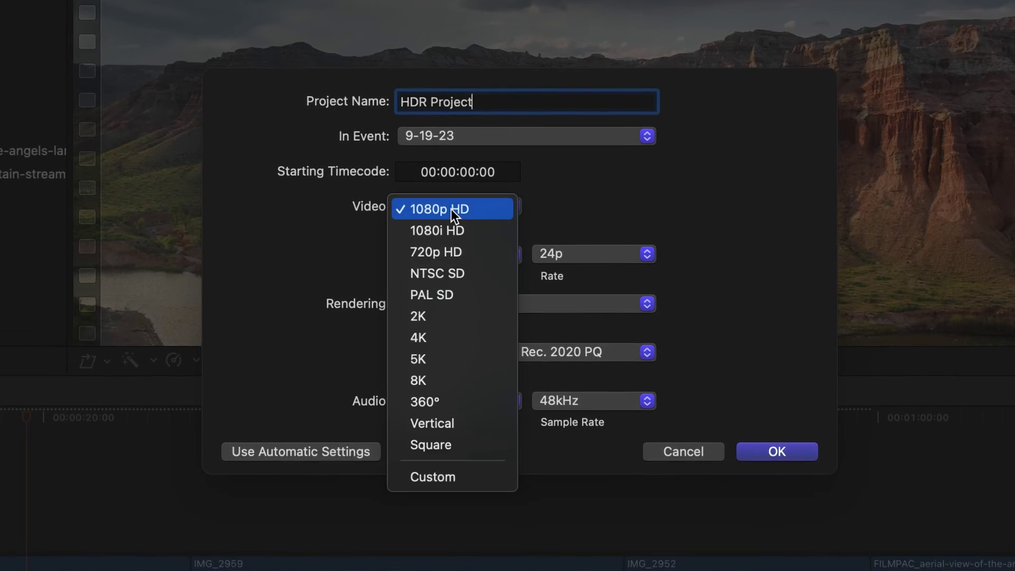
pyautogui.click(462, 211)
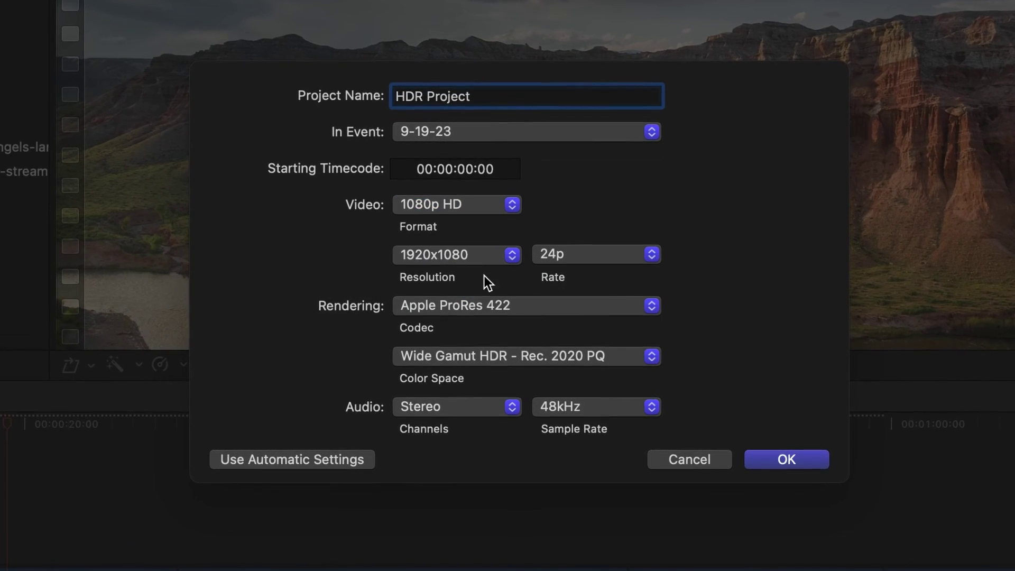
pyautogui.click(528, 357)
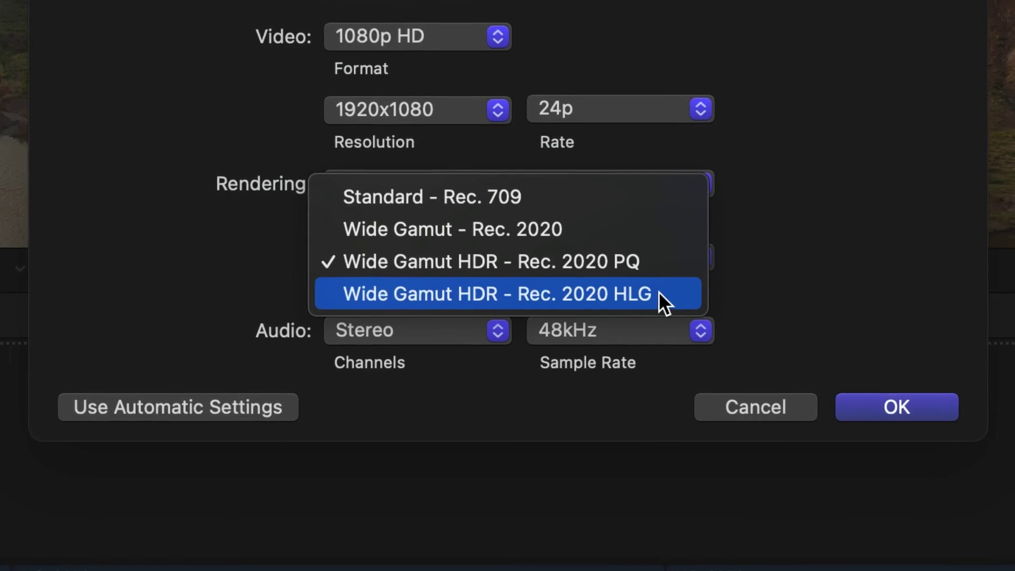
pyautogui.click(659, 292)
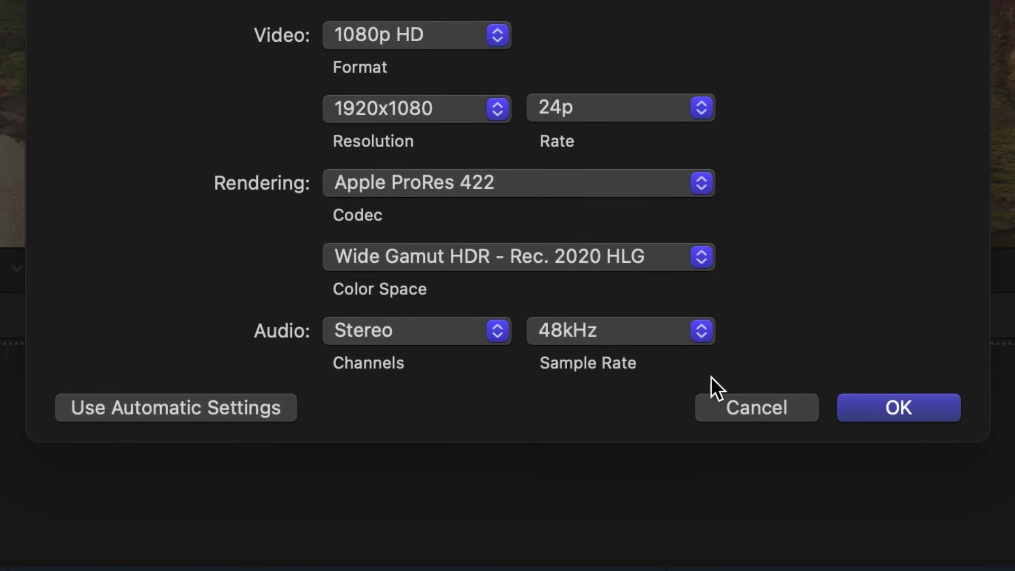
pyautogui.click(937, 419)
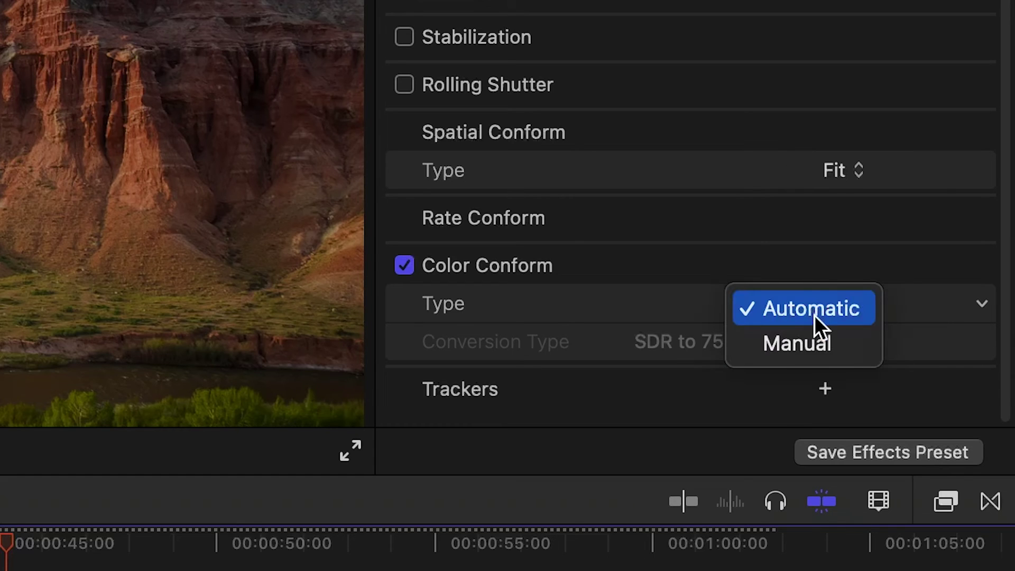
# - Set the canyon aerial clip's Color Conform to Manual with SDR to 100% HDR (HLG) conversion
pyautogui.click(825, 356)
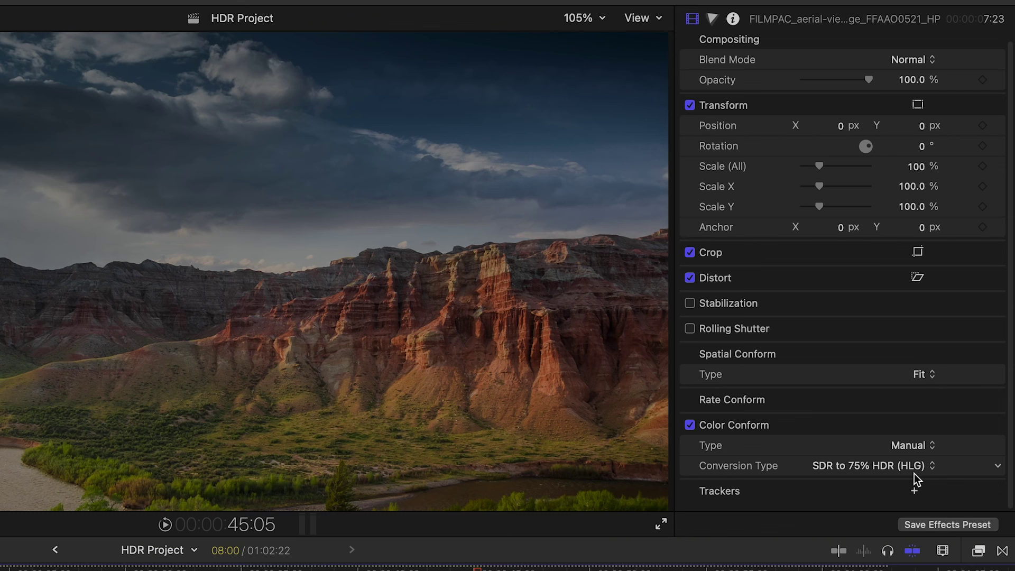
pyautogui.click(914, 470)
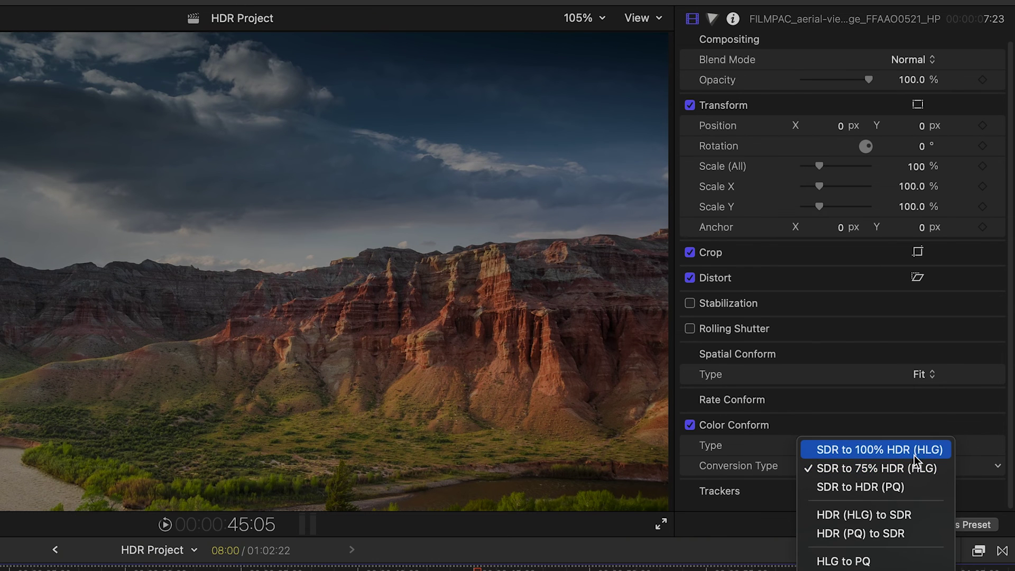
pyautogui.click(917, 450)
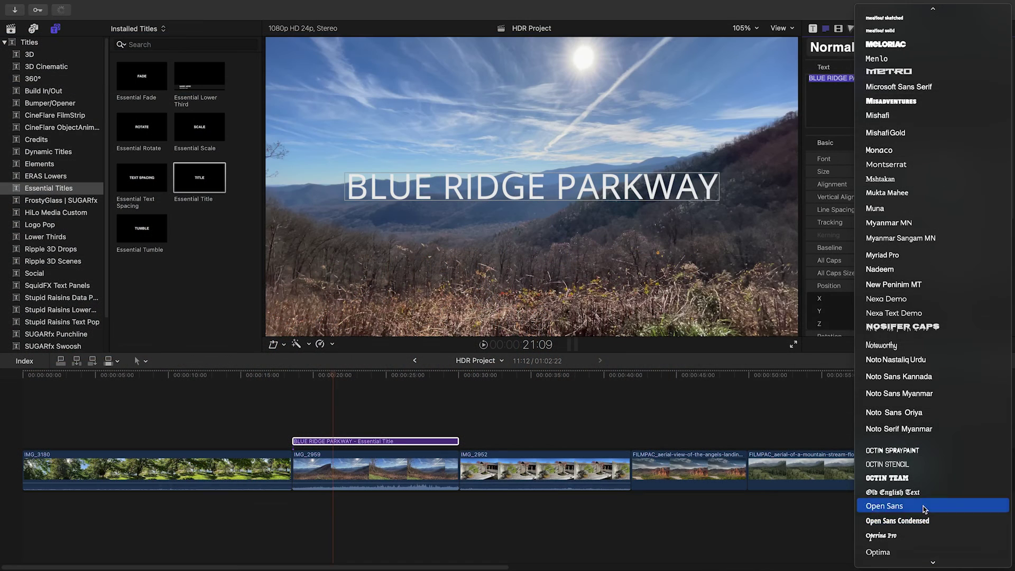
# - Make the BLUE RIDGE PARKWAY title Open Sans Bold and convert the mountain clip to 100% HDR (HLG)
pyautogui.click(923, 506)
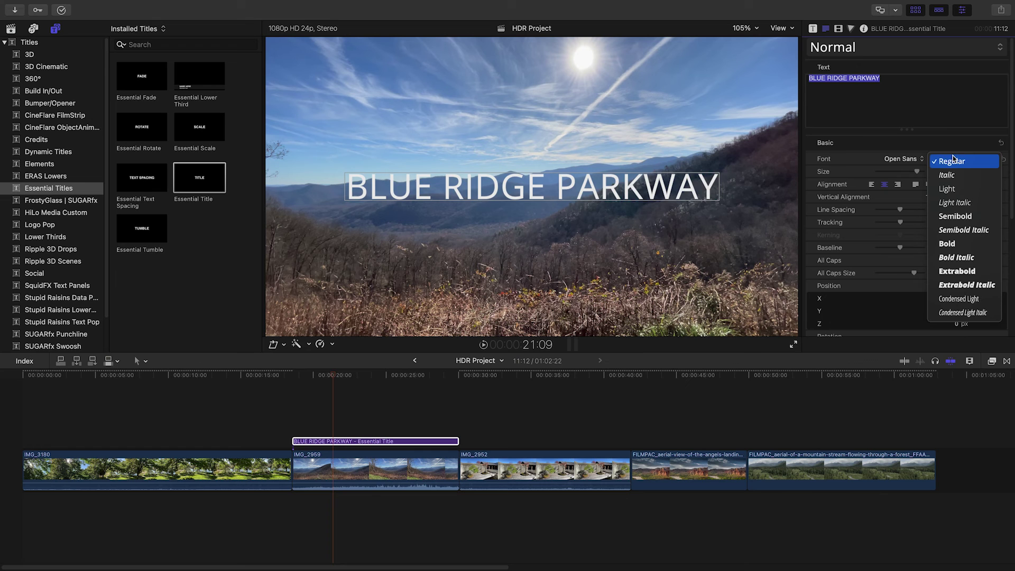
pyautogui.click(975, 240)
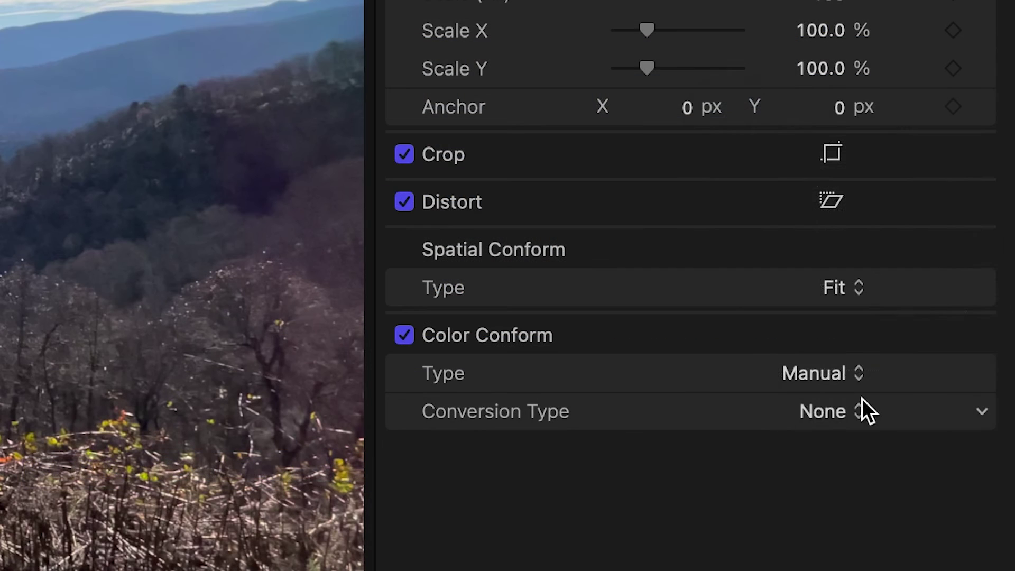
pyautogui.click(849, 408)
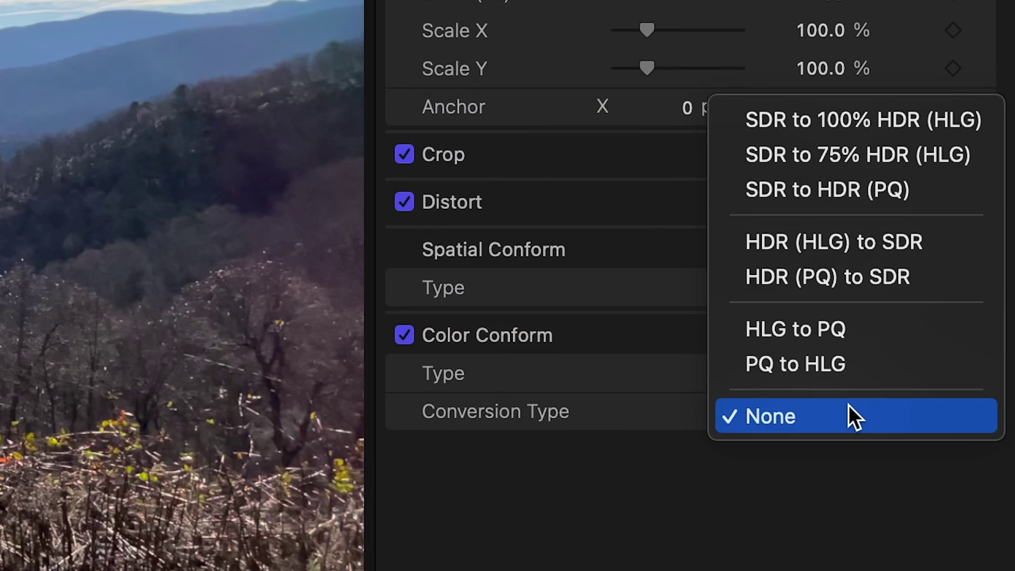
pyautogui.click(958, 120)
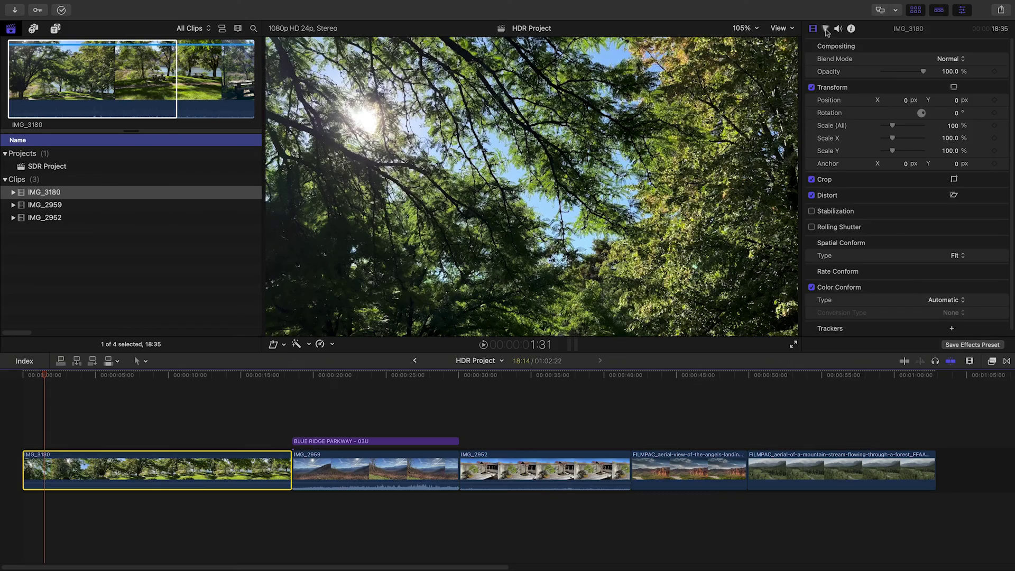
# - Show the Color inspector's colour wheels for clip IMG_3180
pyautogui.click(825, 29)
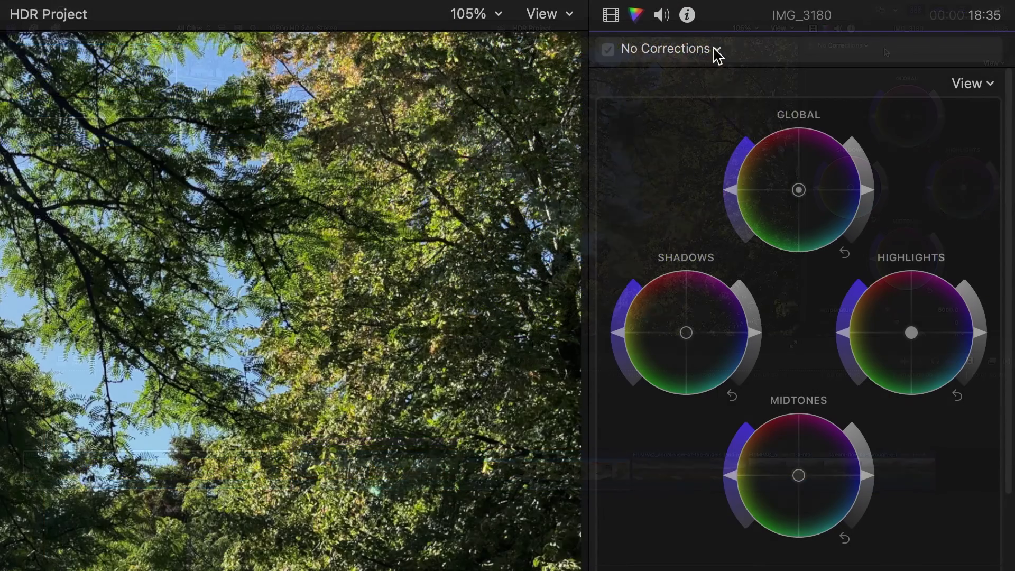
# - Add HLG-range Color Adjustments to IMG_3180 raising exposure and contrast, then raise IMG_2959's contrast
pyautogui.click(866, 47)
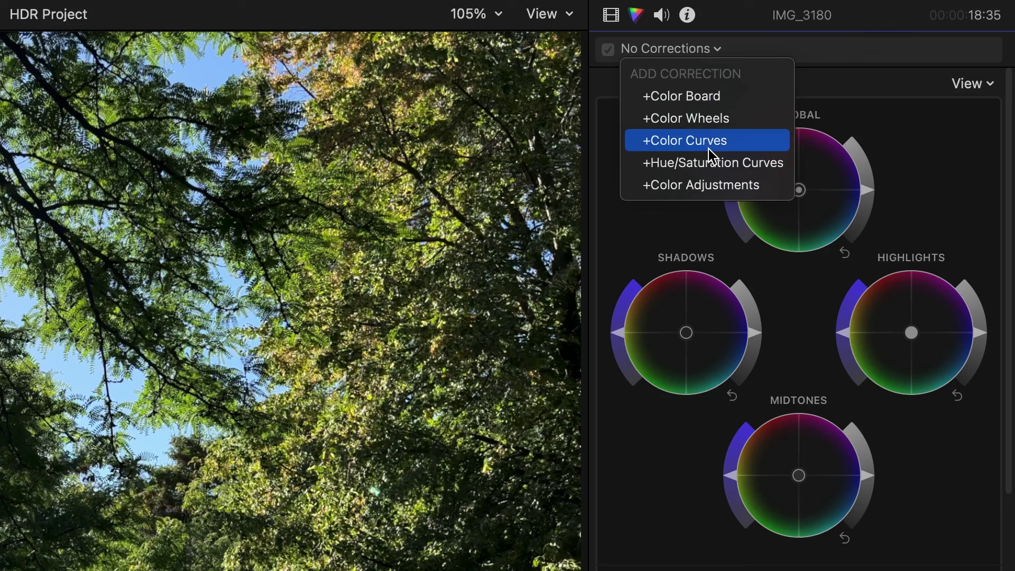
pyautogui.click(755, 185)
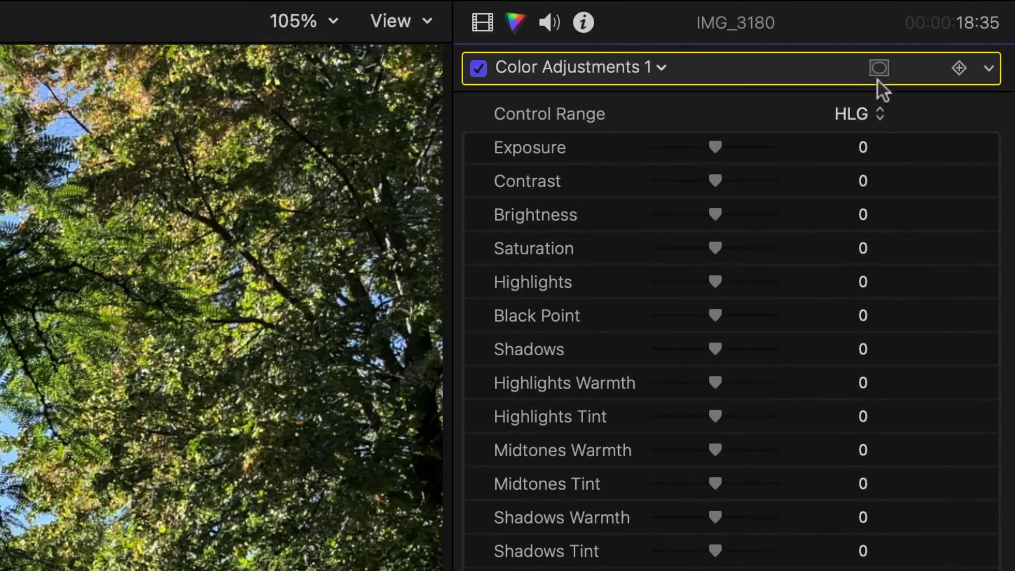
pyautogui.click(877, 114)
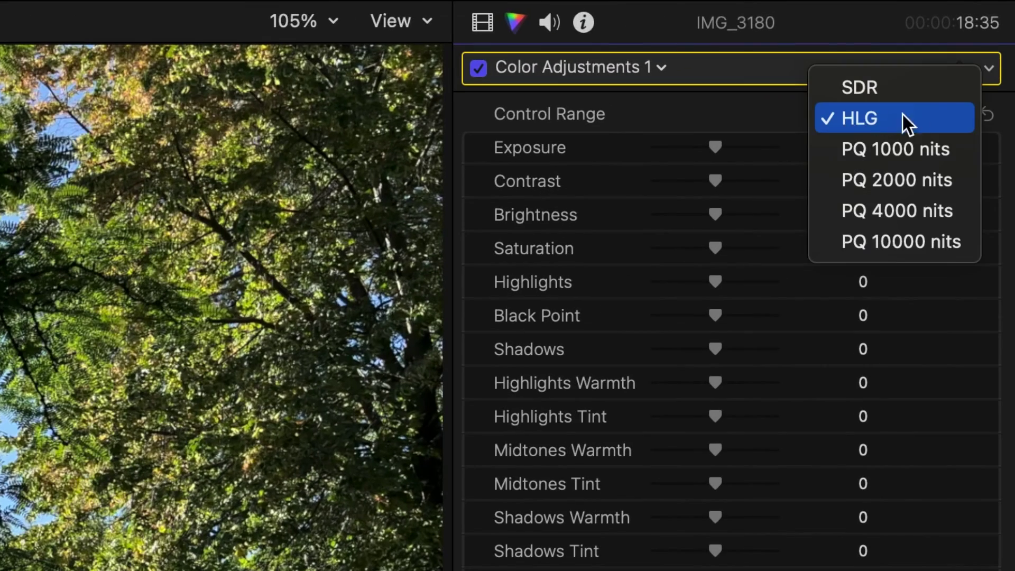
pyautogui.click(945, 111)
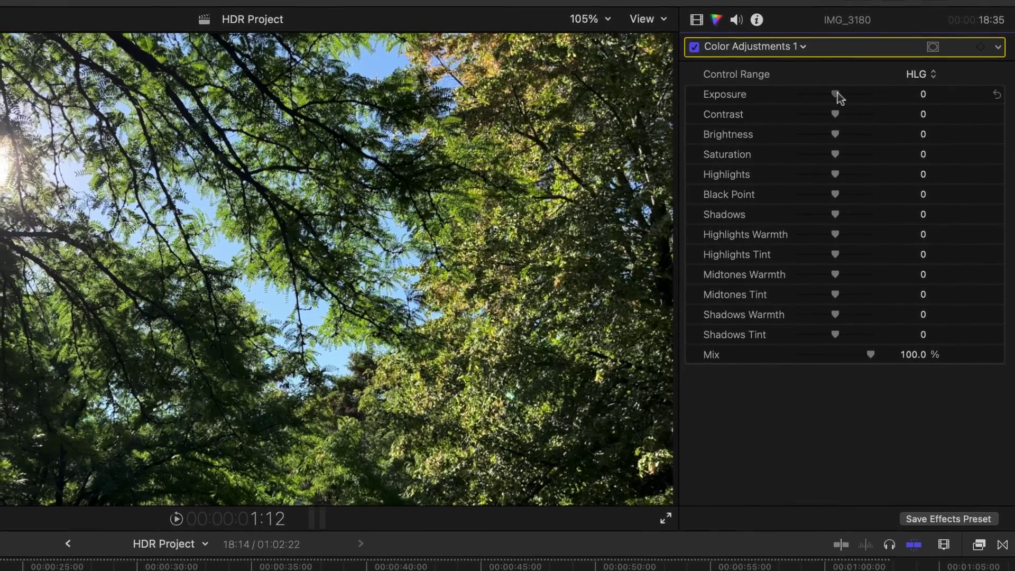
pyautogui.moveTo(838, 93)
pyautogui.mouseDown()
pyautogui.moveTo(850, 97)
pyautogui.moveTo(845, 116)
pyautogui.moveTo(862, 113)
pyautogui.moveTo(849, 118)
pyautogui.moveTo(850, 103)
pyautogui.mouseUp()
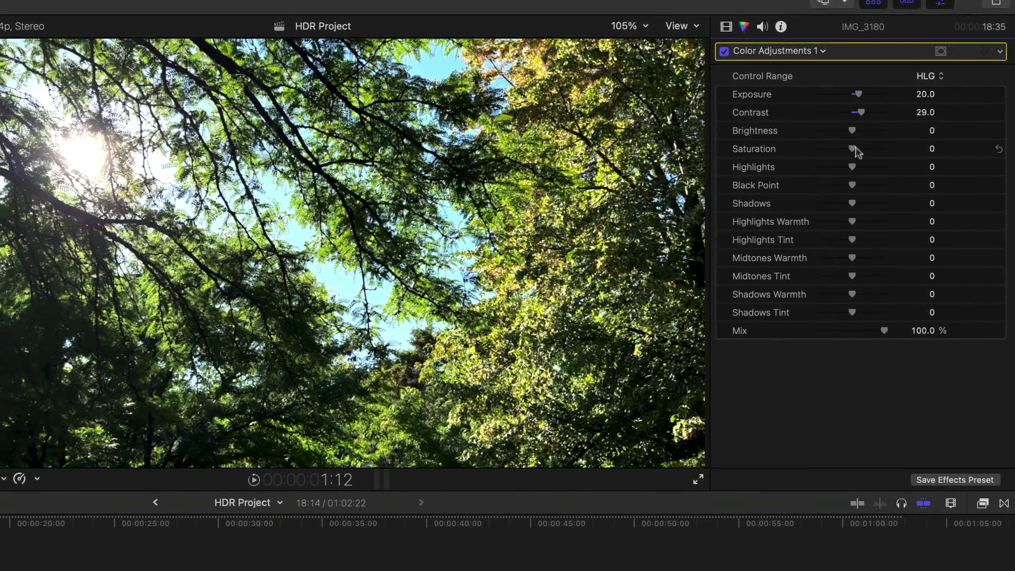
pyautogui.moveTo(848, 150); pyautogui.dragTo(854, 151)
pyautogui.moveTo(870, 116)
pyautogui.mouseDown()
pyautogui.moveTo(861, 113)
pyautogui.moveTo(879, 113)
pyautogui.moveTo(871, 131)
pyautogui.mouseUp()
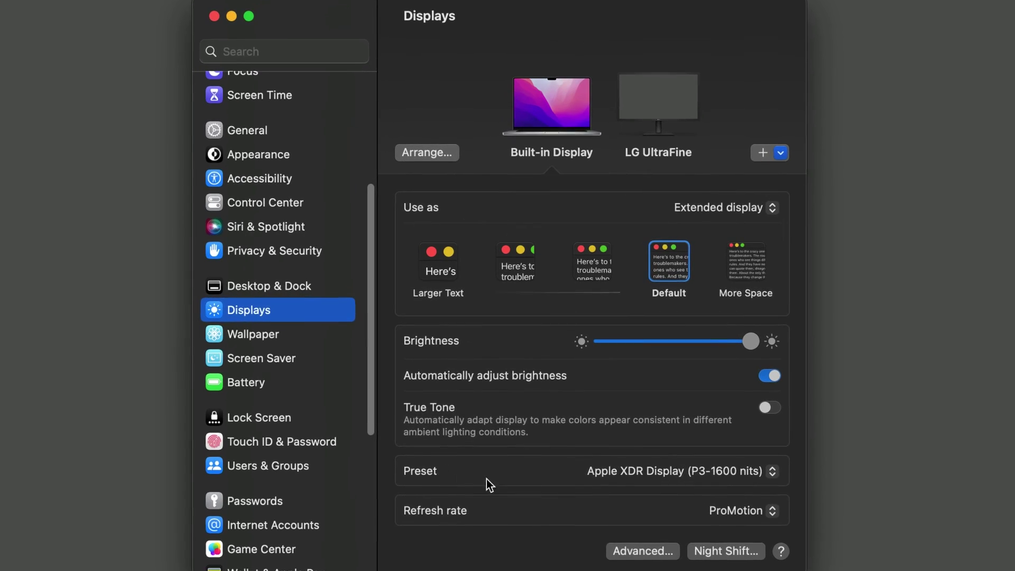
# - Review the LG UltraFine display's colour profile, then bring up Final Cut Pro's viewer display options
pyautogui.click(673, 113)
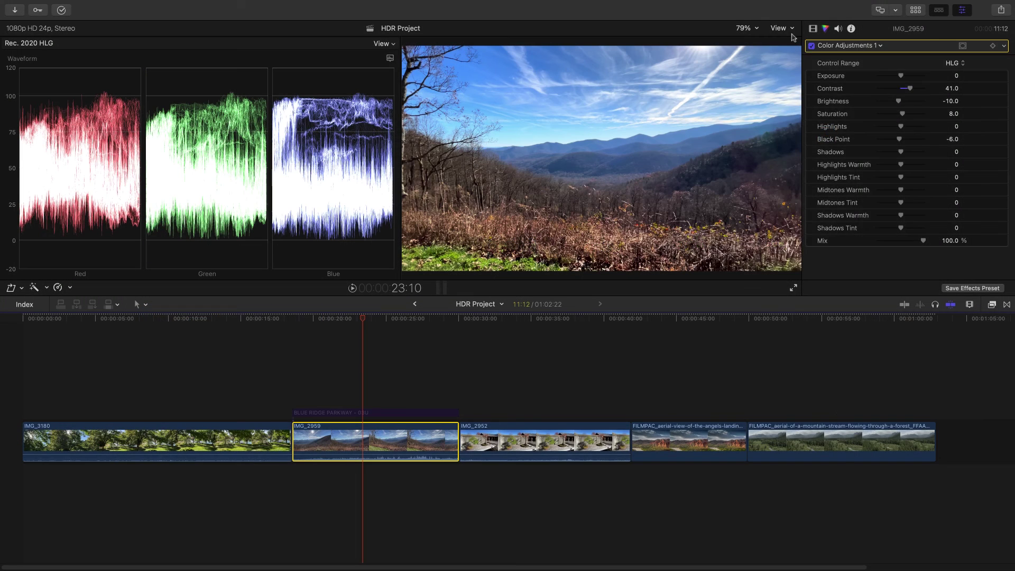
pyautogui.click(792, 29)
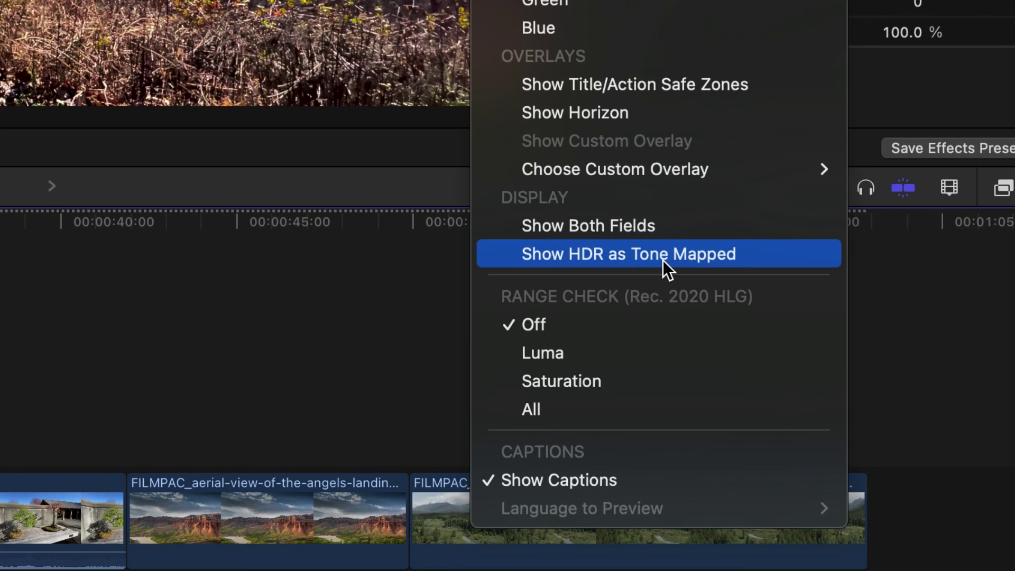
# - Turn on Show HDR as Tone Mapped in the viewer
pyautogui.click(662, 260)
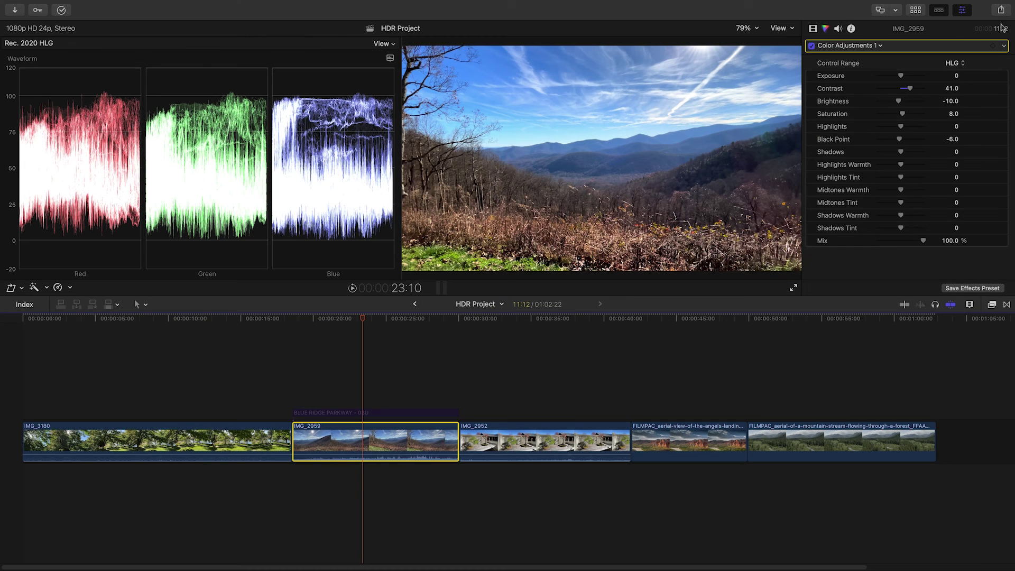
# - Start a default Export File of HDR Project and view its format and codec settings
pyautogui.click(1000, 10)
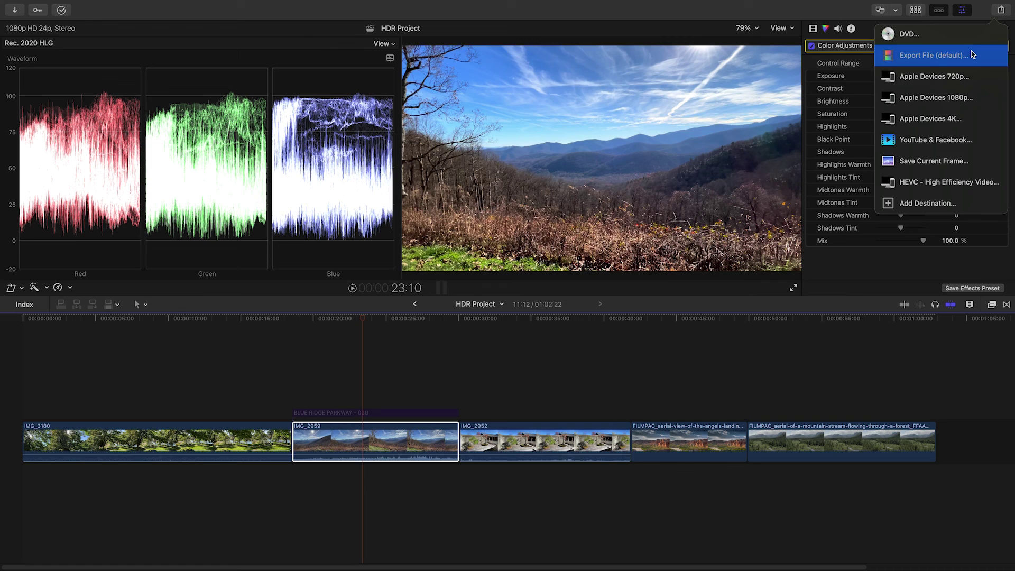
pyautogui.click(974, 54)
pyautogui.moveTo(635, 95); pyautogui.dragTo(627, 127)
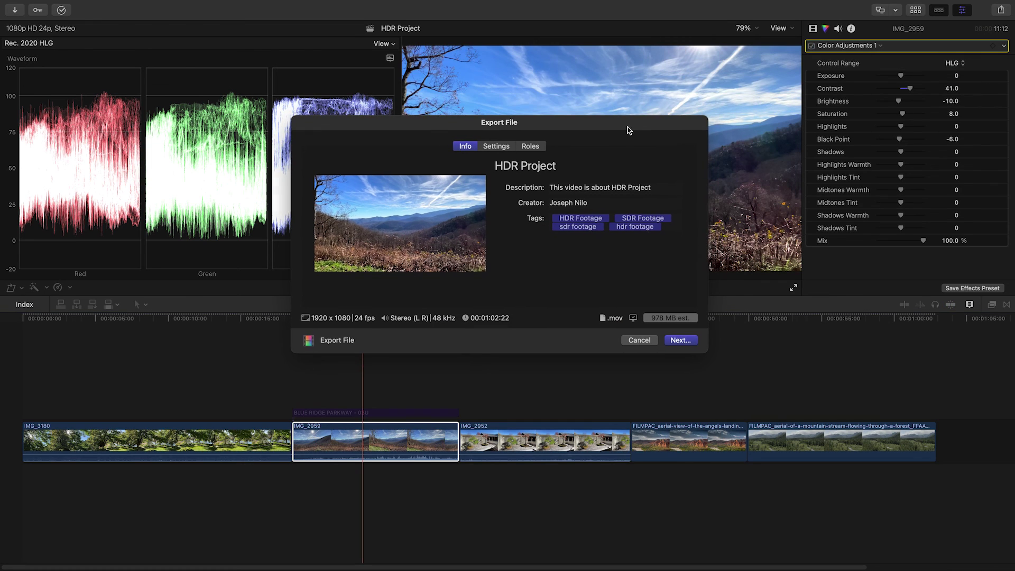
pyautogui.click(496, 147)
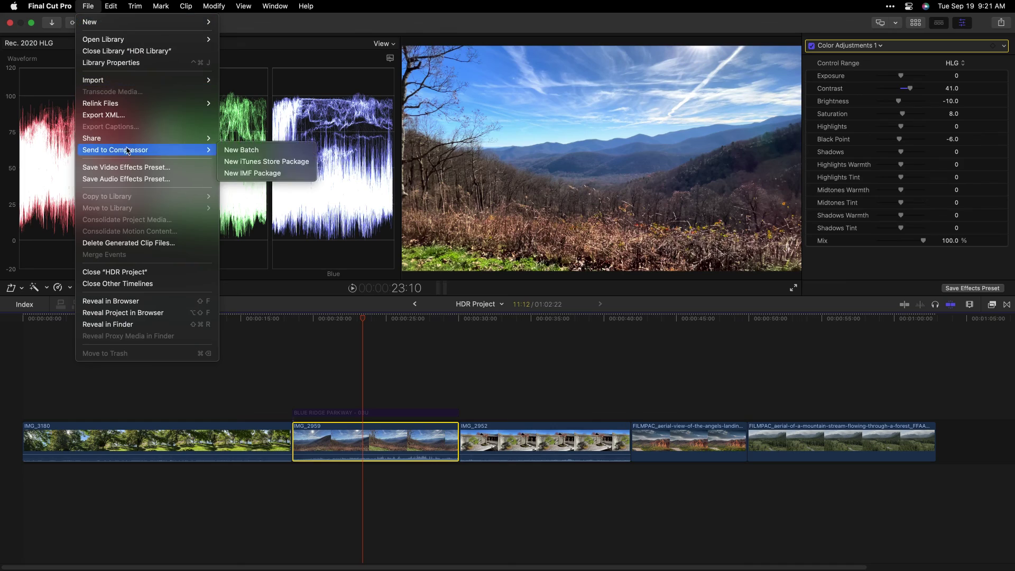
# - Start an HEVC - High Efficiency Video export and set its codec to HEVC (10-bit, HLG, Dolby Vision 8.4)
pyautogui.moveTo(174, 136)
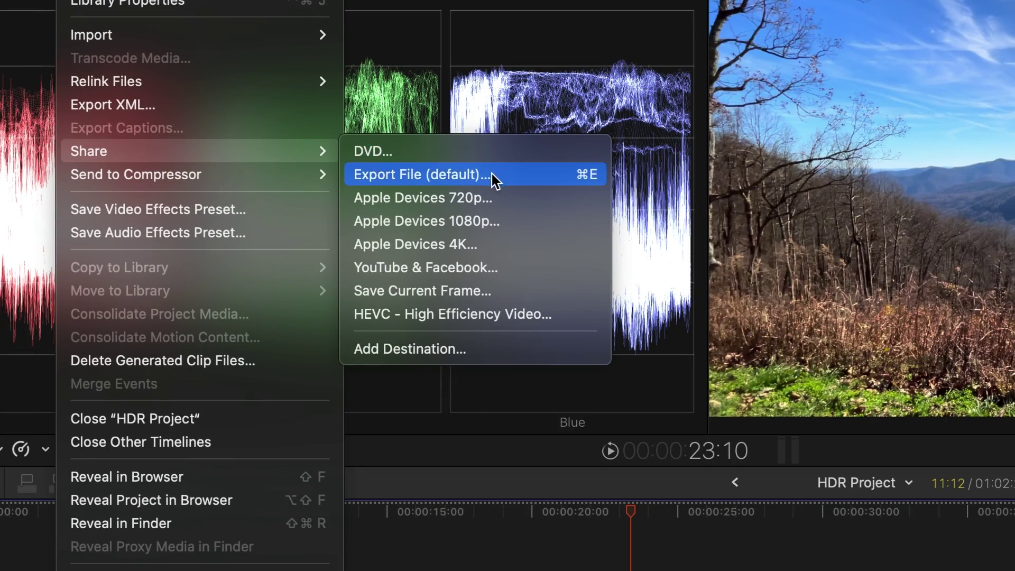
pyautogui.click(522, 317)
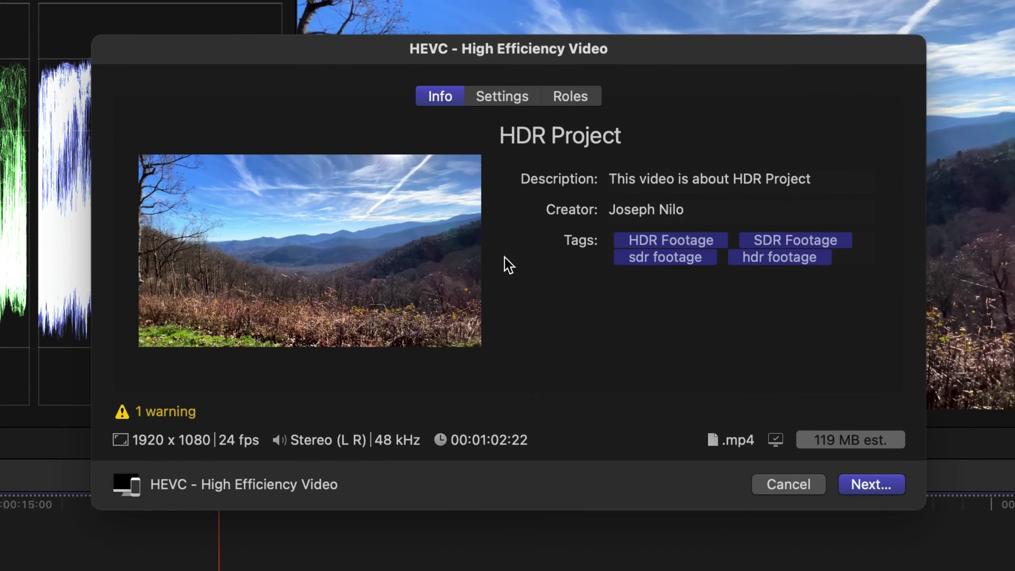
pyautogui.click(520, 100)
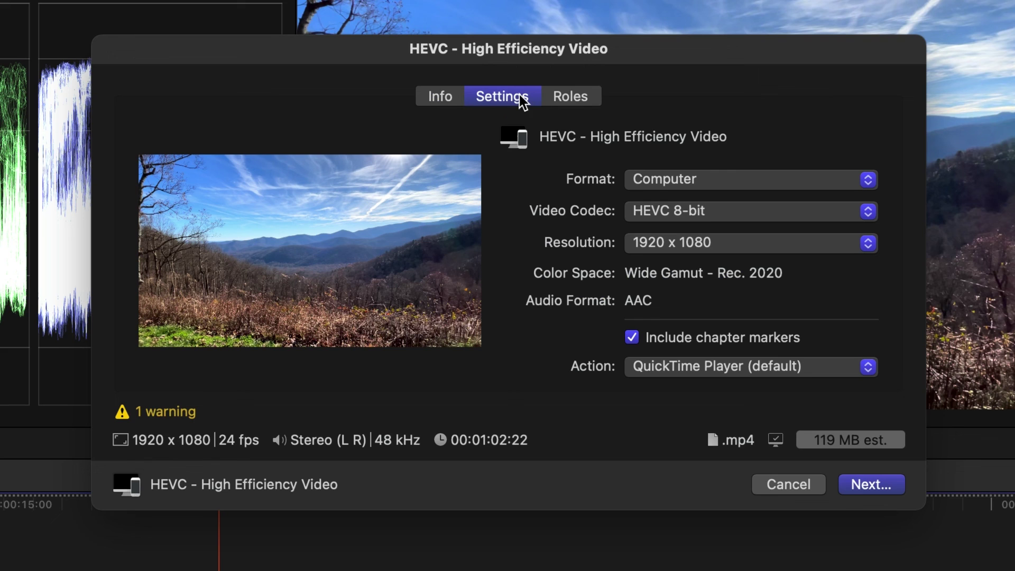
pyautogui.click(722, 209)
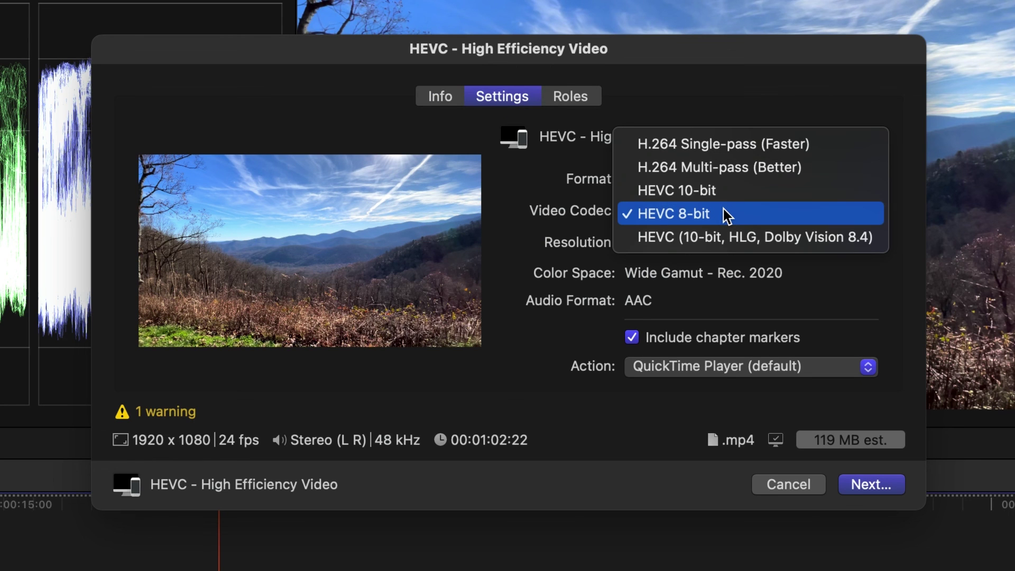
pyautogui.click(798, 237)
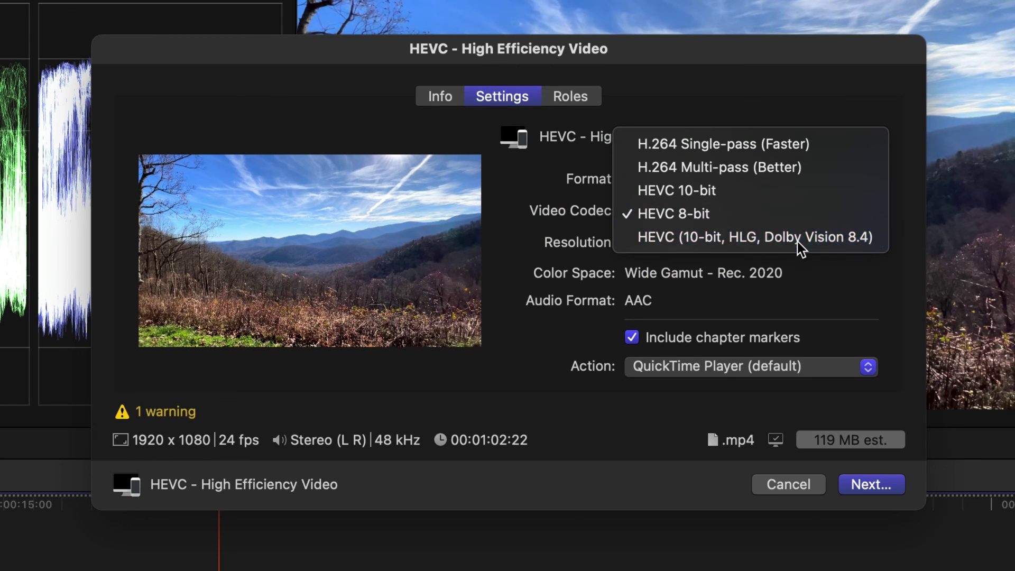